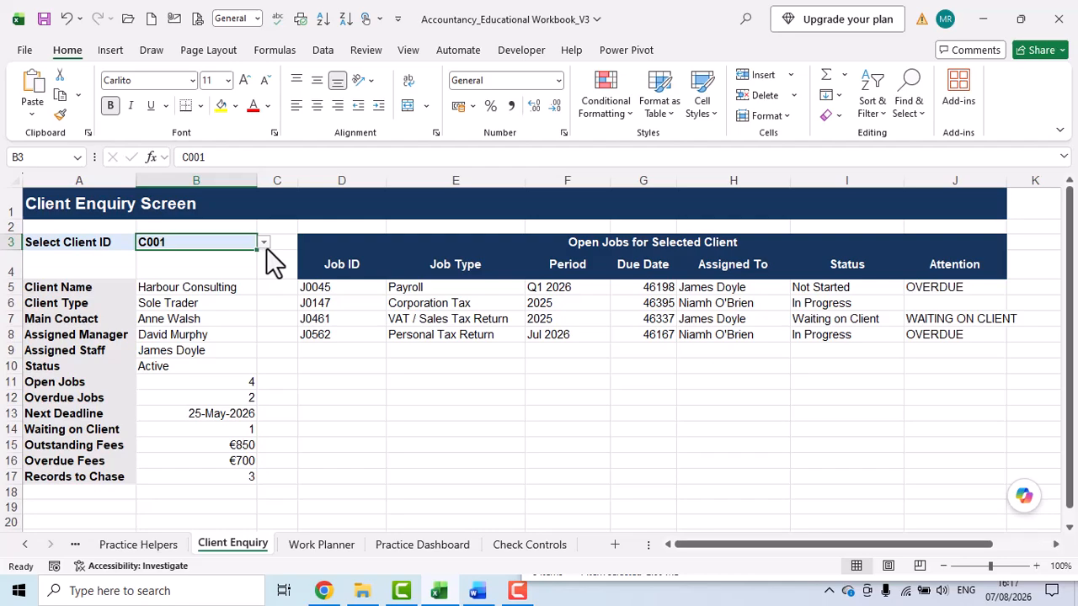
Select client C002 in cell B3 of the Client Enquiry sheet and show the sheet's formulas.
{"action": "left_click", "coordinate": [264, 244]}
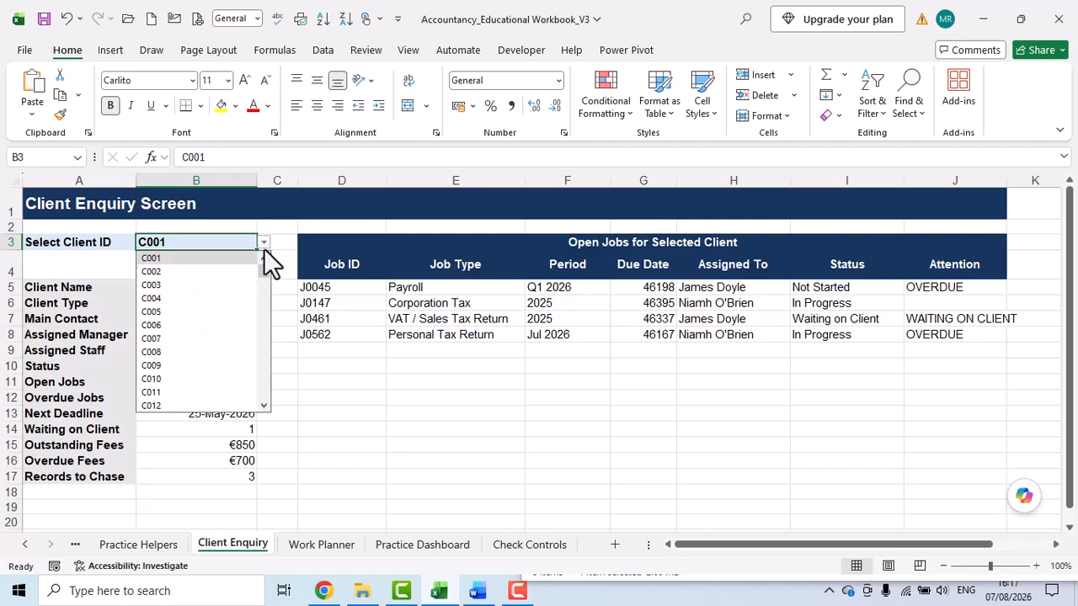
{"action": "left_click", "coordinate": [226, 272]}
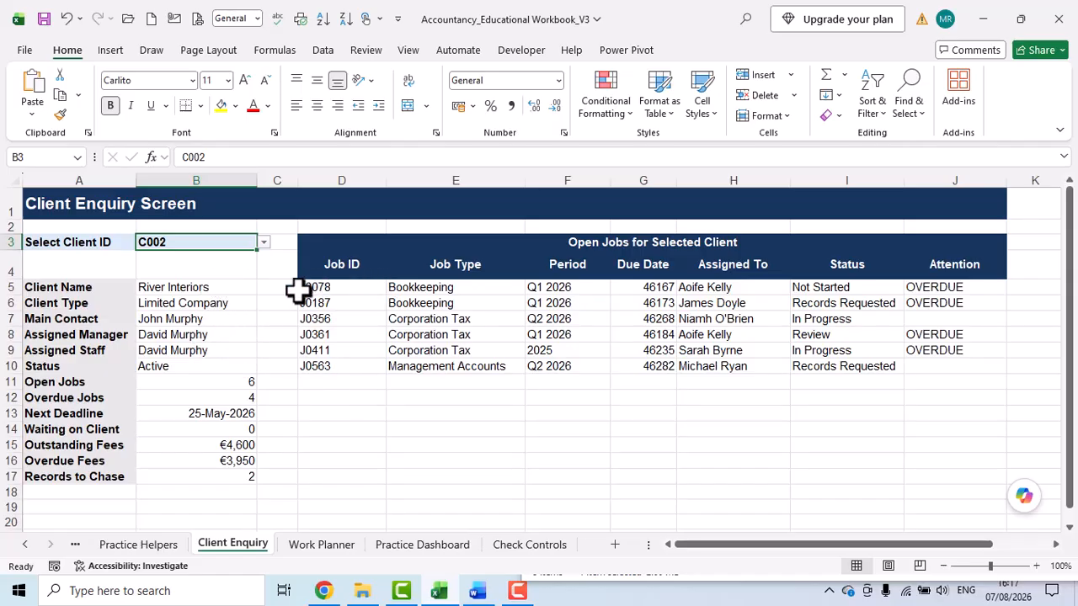
{"action": "key", "text": "ctrl+grave"}
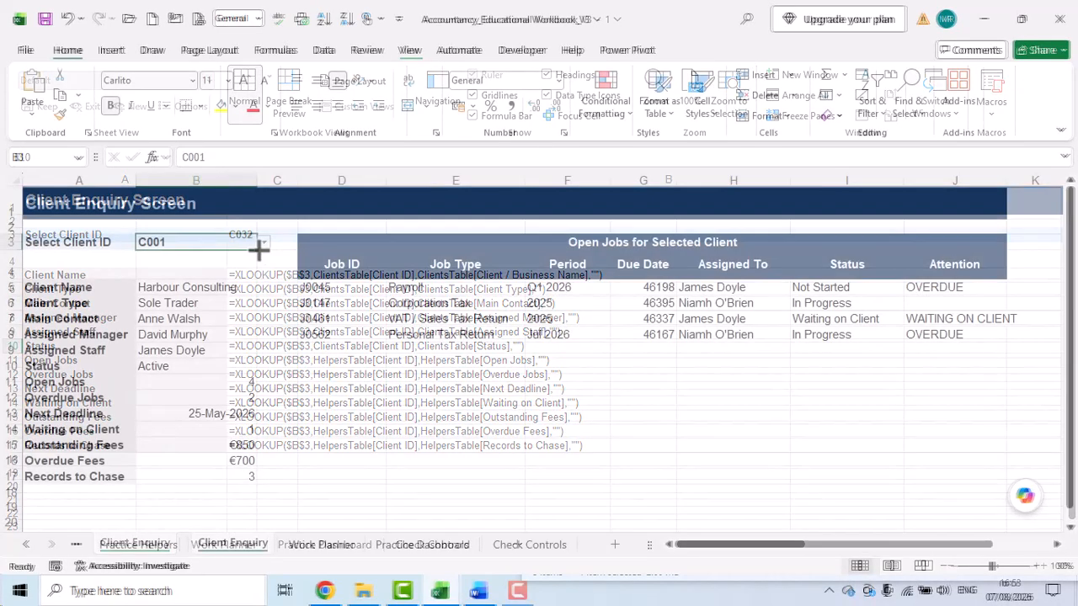
Set the Client ID in cell B3 to C002 to load that client's details and open jobs.
{"action": "left_click", "coordinate": [265, 244]}
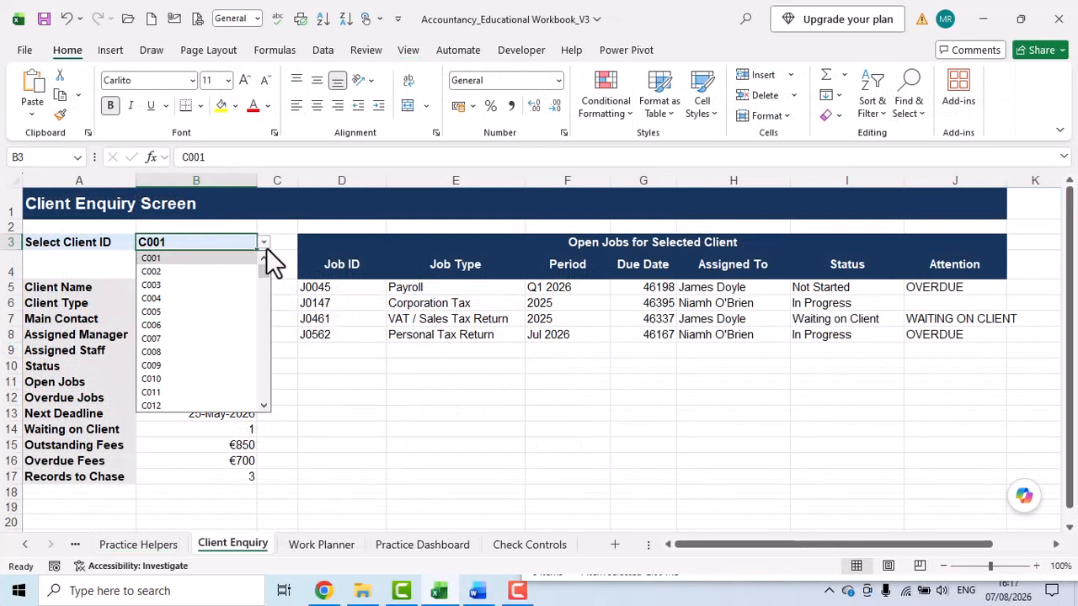
{"action": "left_click", "coordinate": [227, 271]}
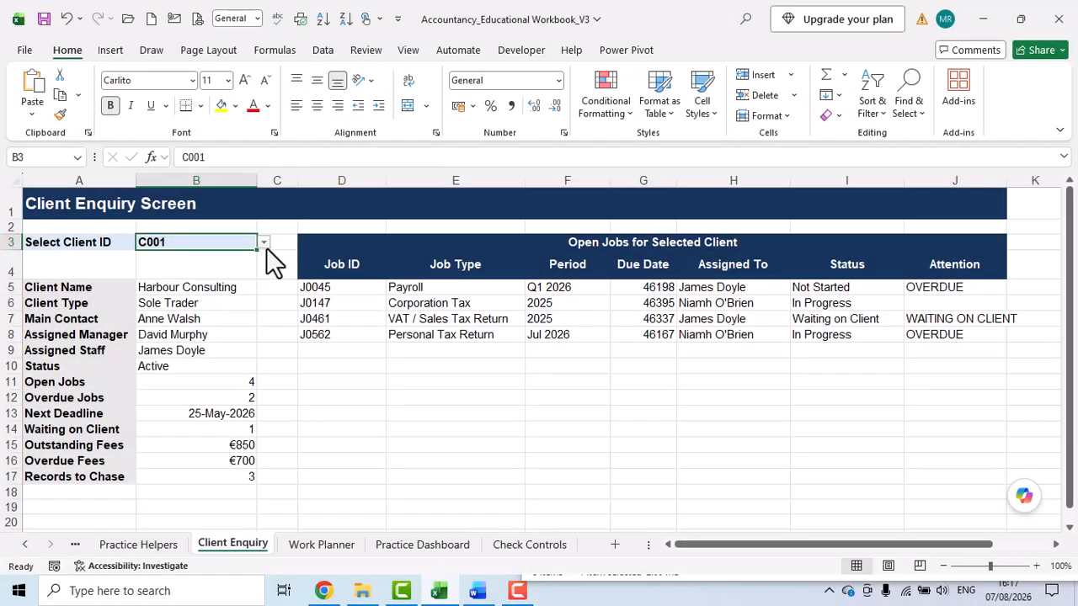
{"action": "left_click", "coordinate": [264, 243]}
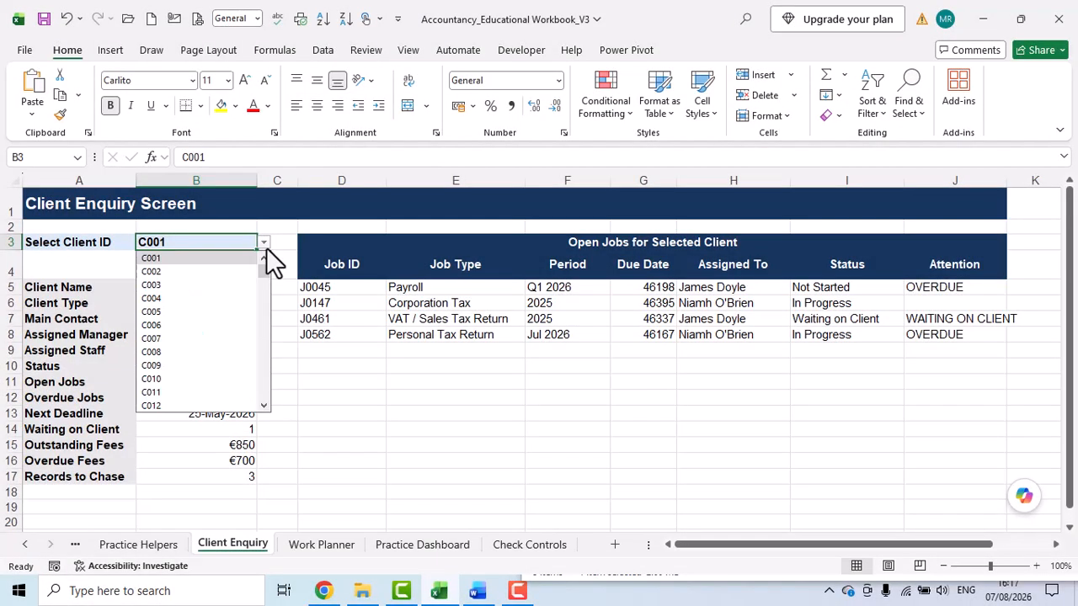
{"action": "left_click", "coordinate": [226, 272]}
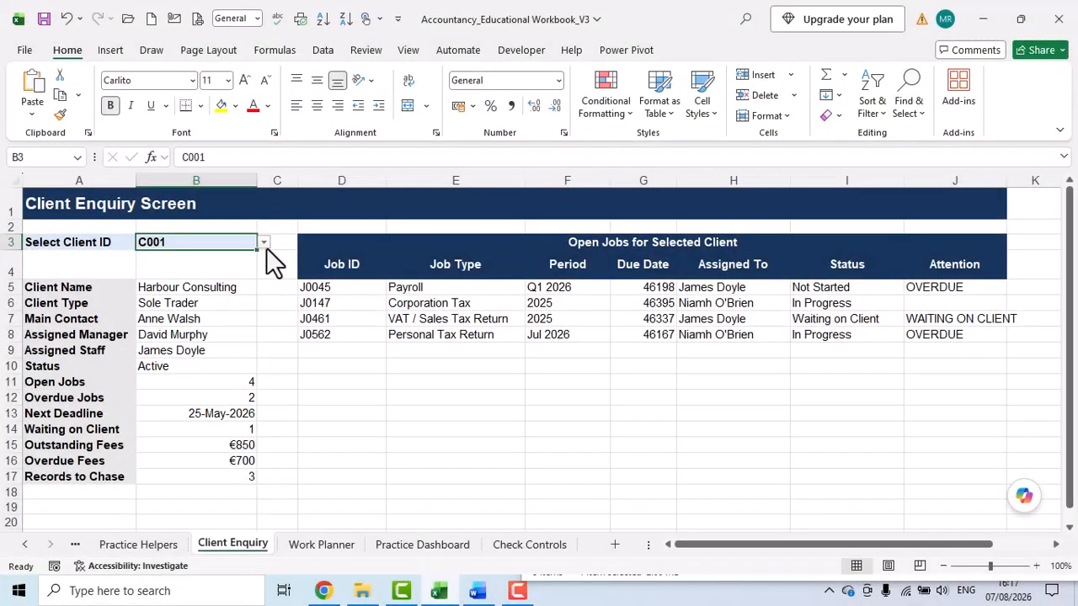
{"action": "left_click", "coordinate": [263, 244]}
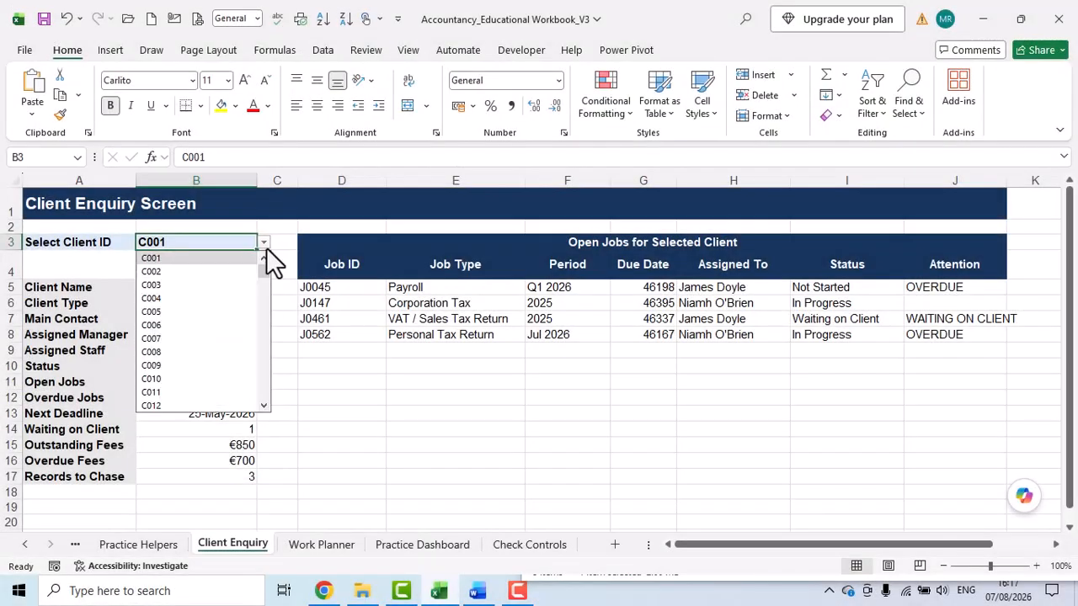
{"action": "left_click", "coordinate": [226, 272]}
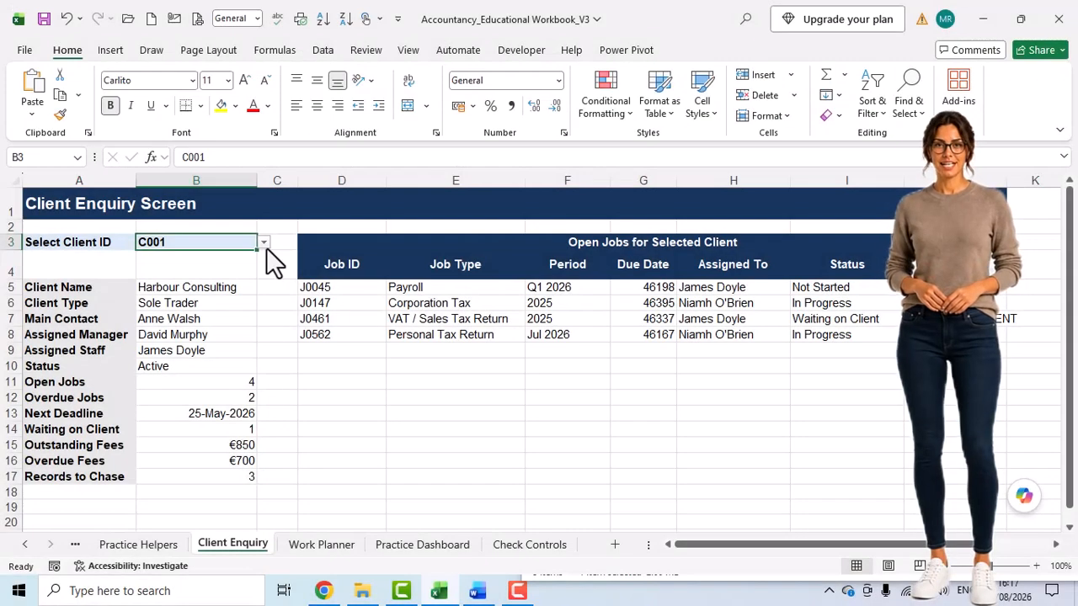
{"action": "left_click", "coordinate": [264, 246]}
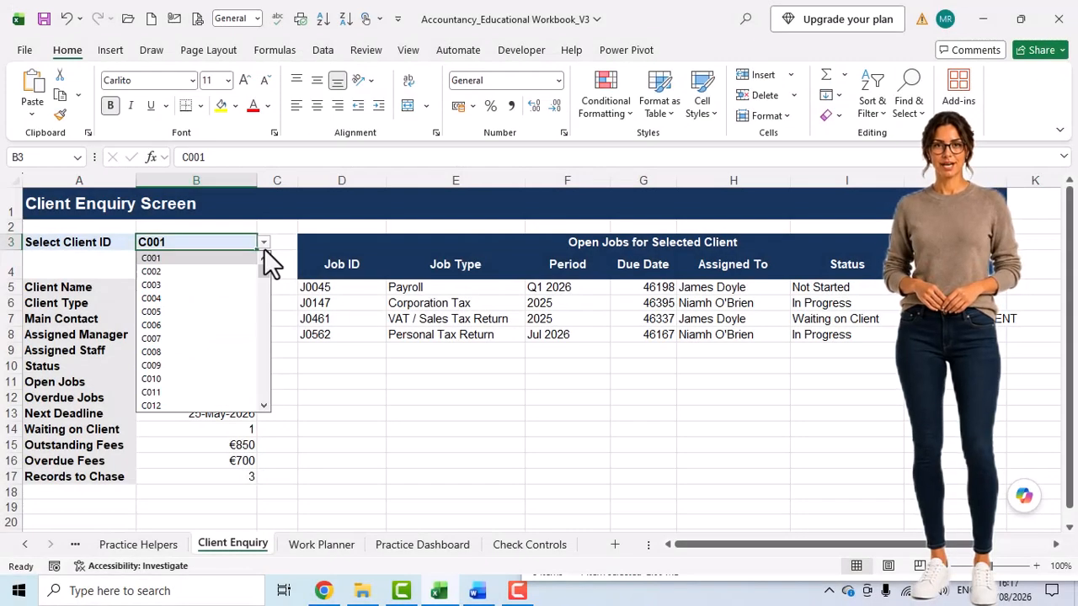
{"action": "left_click", "coordinate": [226, 272]}
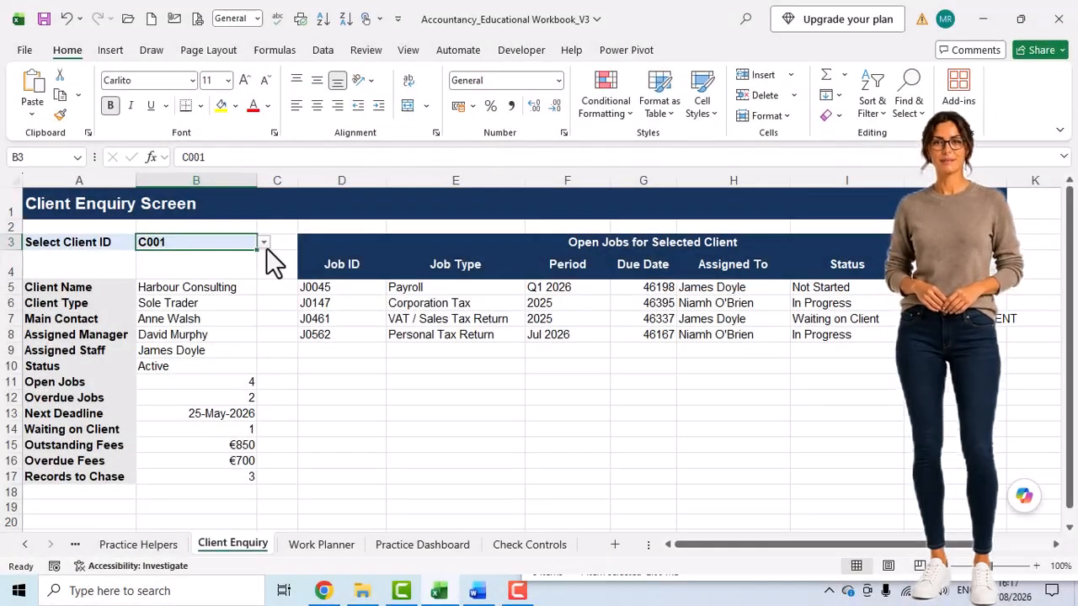
{"action": "left_click", "coordinate": [265, 245]}
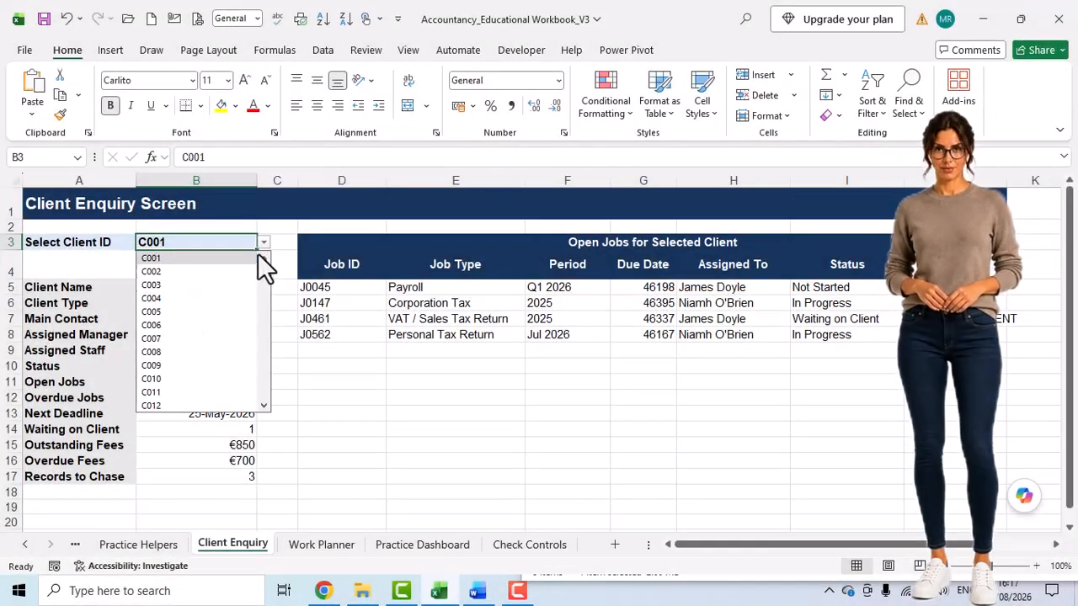
{"action": "left_click", "coordinate": [227, 271]}
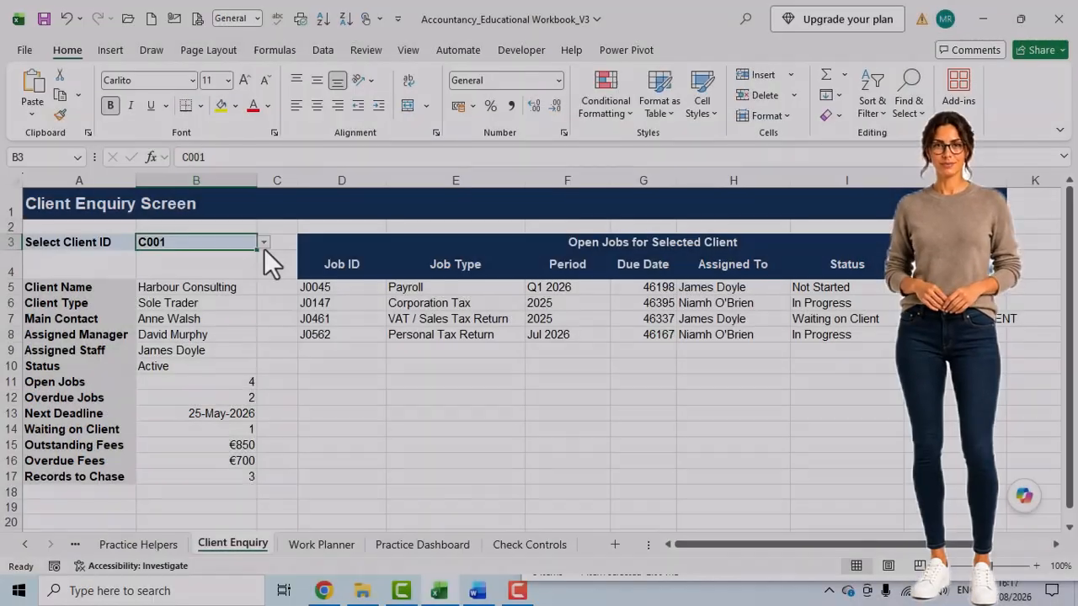
{"action": "left_click", "coordinate": [265, 245]}
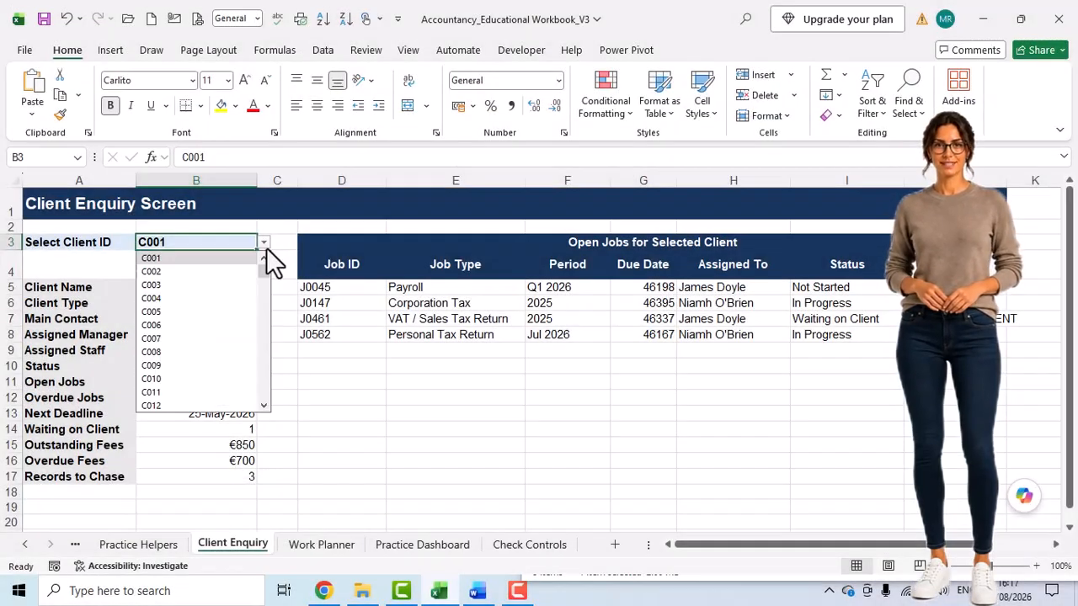
{"action": "left_click", "coordinate": [227, 271]}
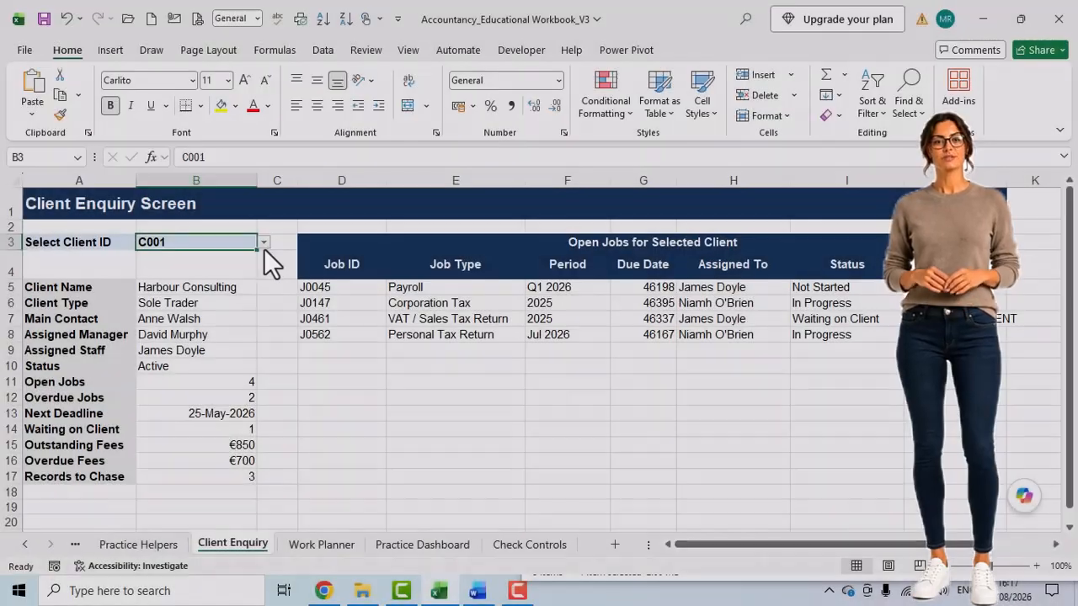
{"action": "left_click", "coordinate": [263, 244]}
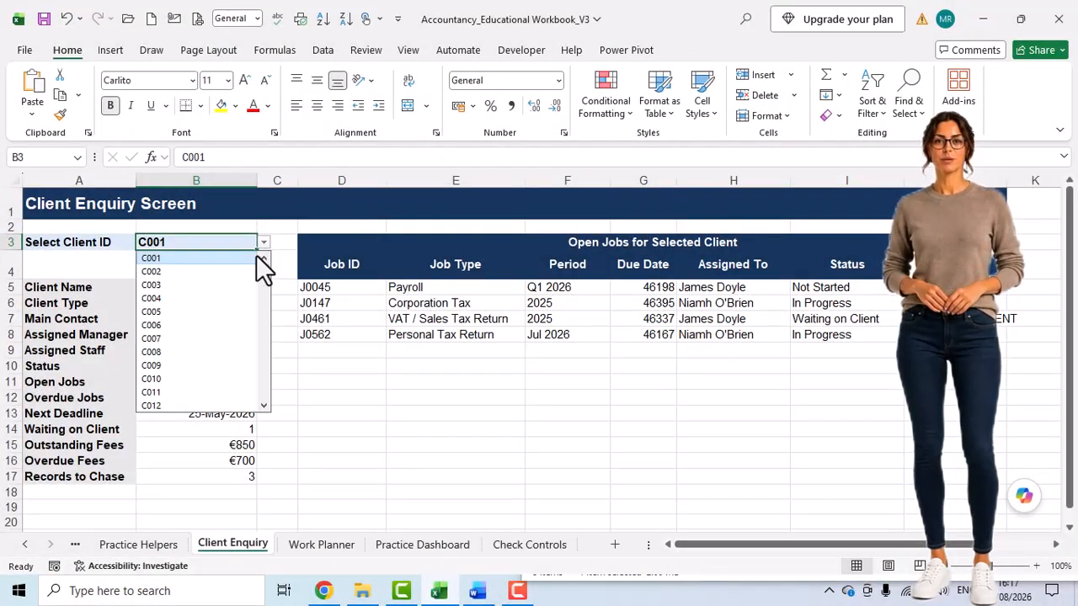
{"action": "left_click", "coordinate": [227, 271]}
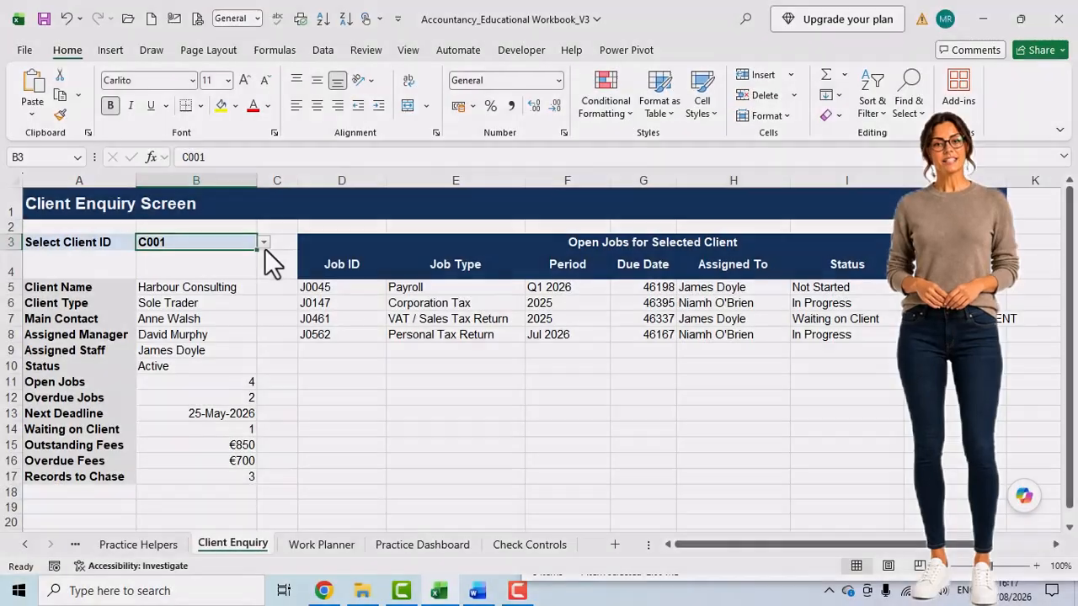
{"action": "left_click", "coordinate": [265, 247]}
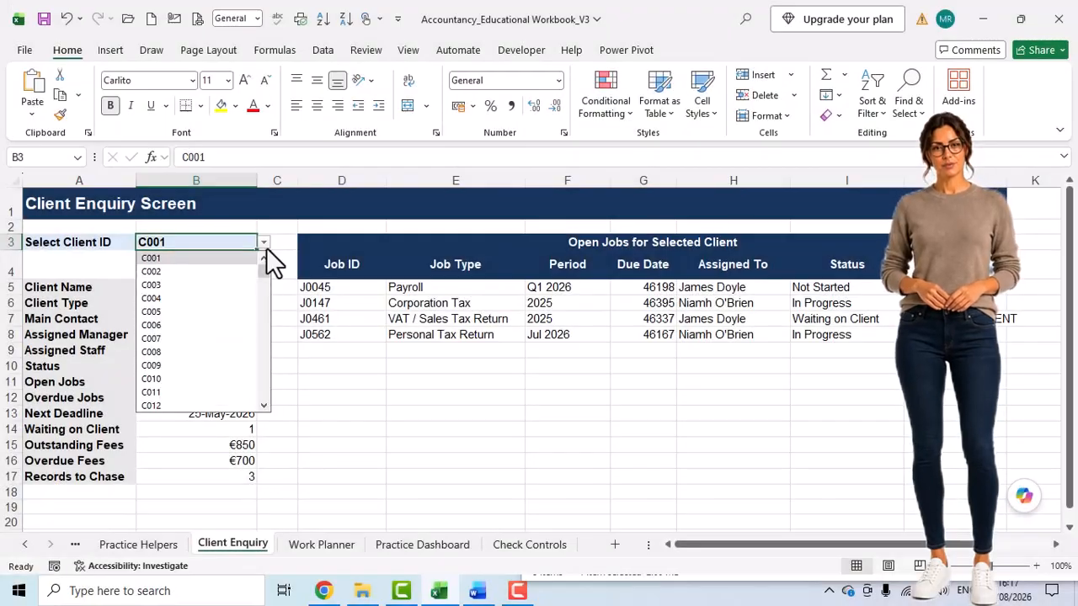
{"action": "left_click", "coordinate": [227, 272]}
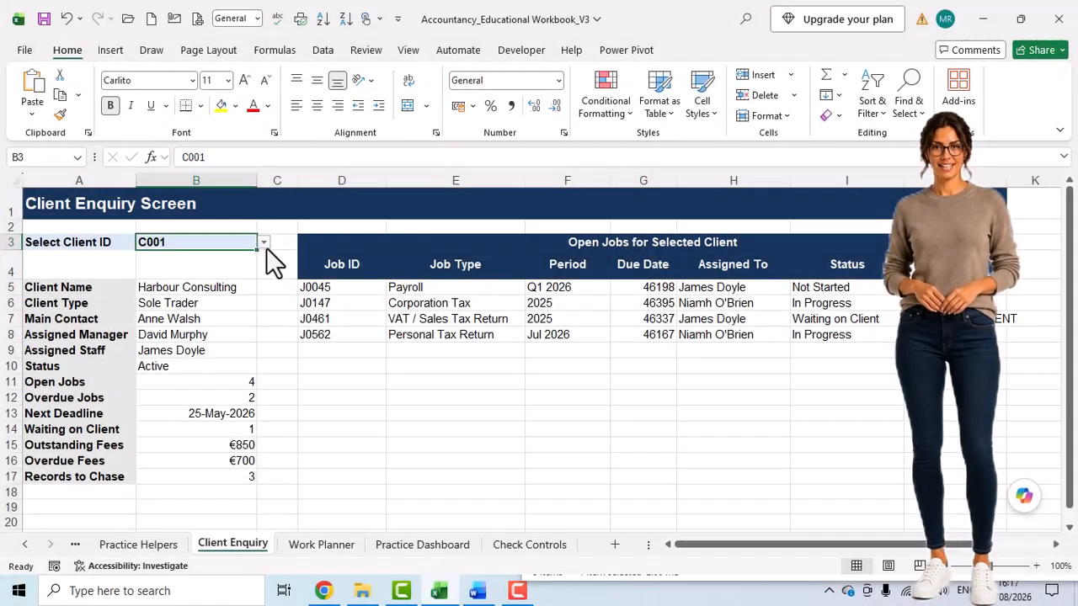
{"action": "left_click", "coordinate": [264, 242]}
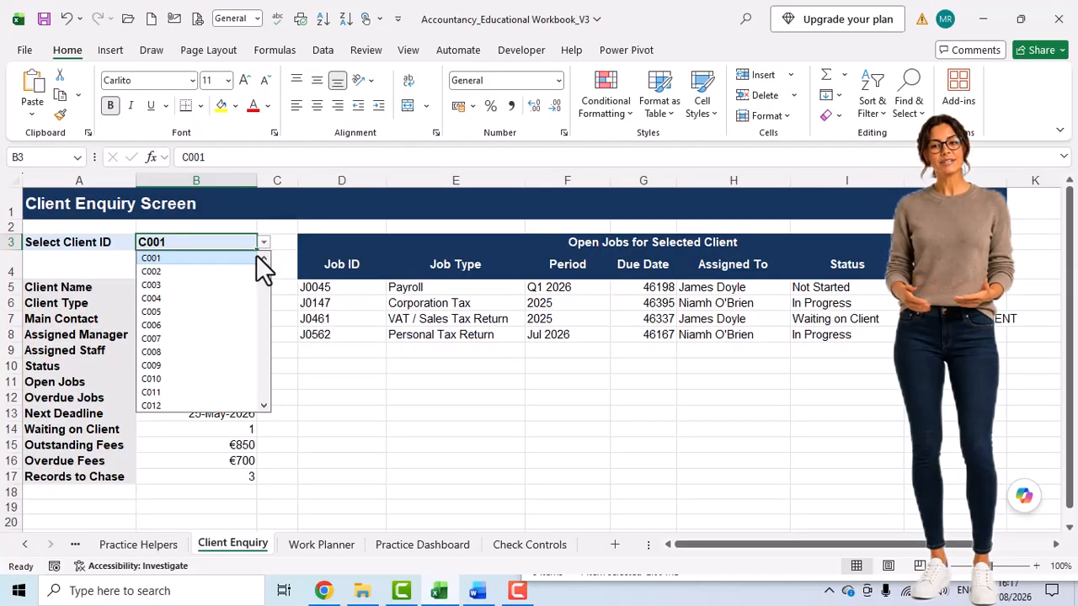
{"action": "left_click", "coordinate": [226, 272]}
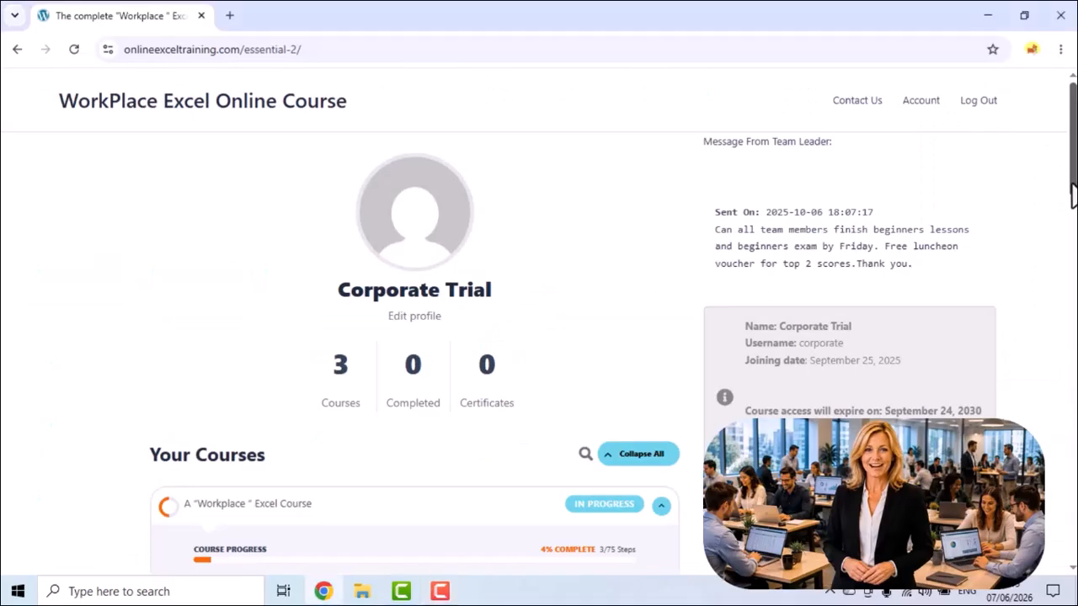
Switch to the WorkPlace Excel Online Course site in Chrome and open the A "Workplace" Excel Course to review its content.
{"action": "left_click_drag", "start_coordinate": [1073, 195], "coordinate": [1074, 264]}
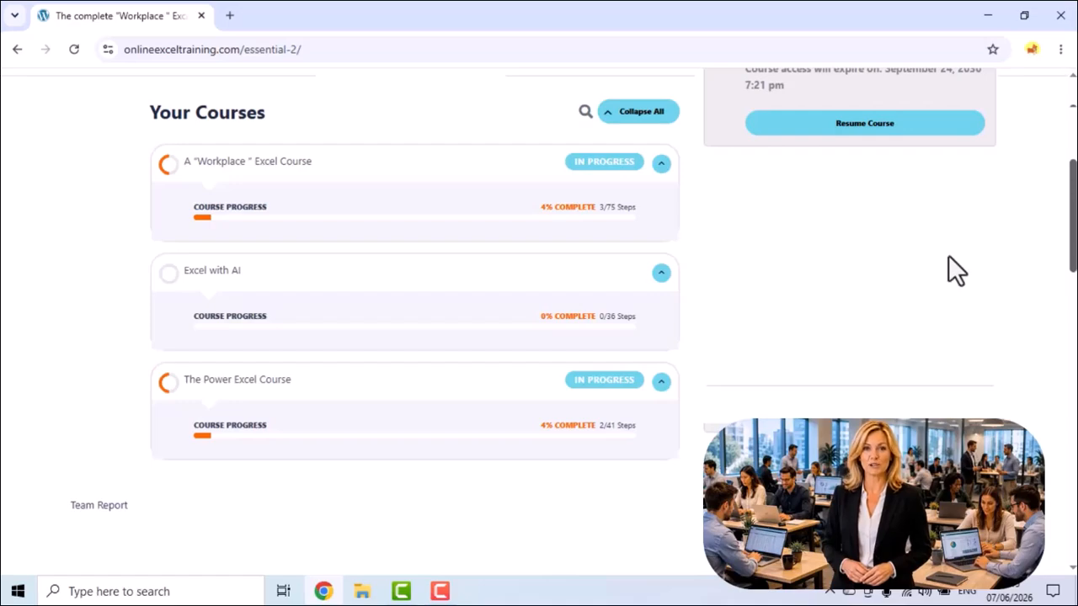
{"action": "scroll", "coordinate": [270, 277], "scroll_direction": "up", "scroll_amount": 1}
{"action": "left_click", "coordinate": [271, 265]}
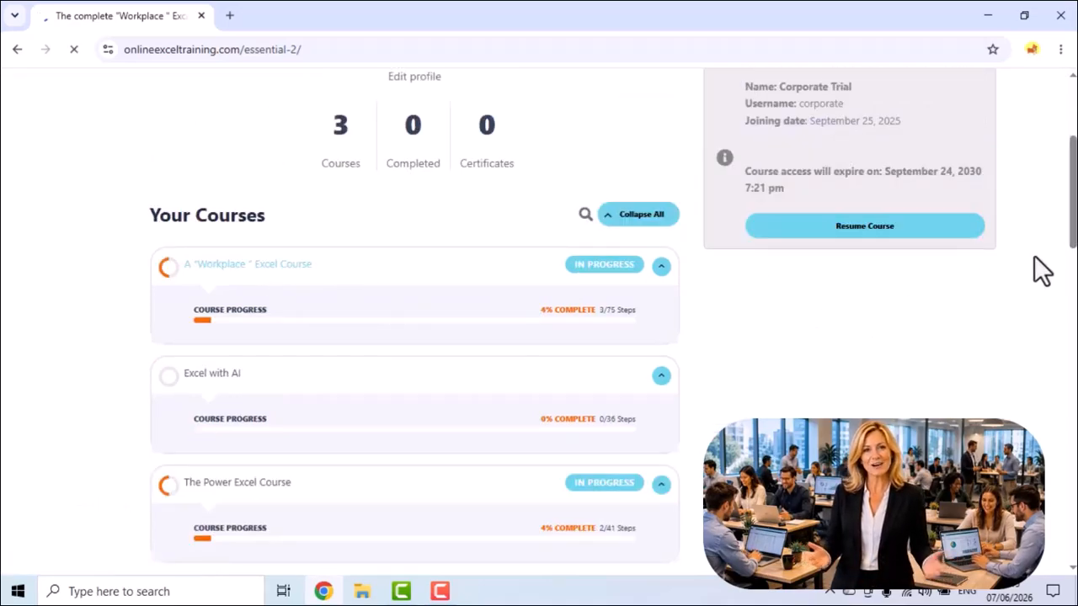
{"action": "scroll", "coordinate": [1073, 252], "scroll_direction": "down", "scroll_amount": 2}
{"action": "scroll", "coordinate": [1075, 286], "scroll_direction": "down", "scroll_amount": 2}
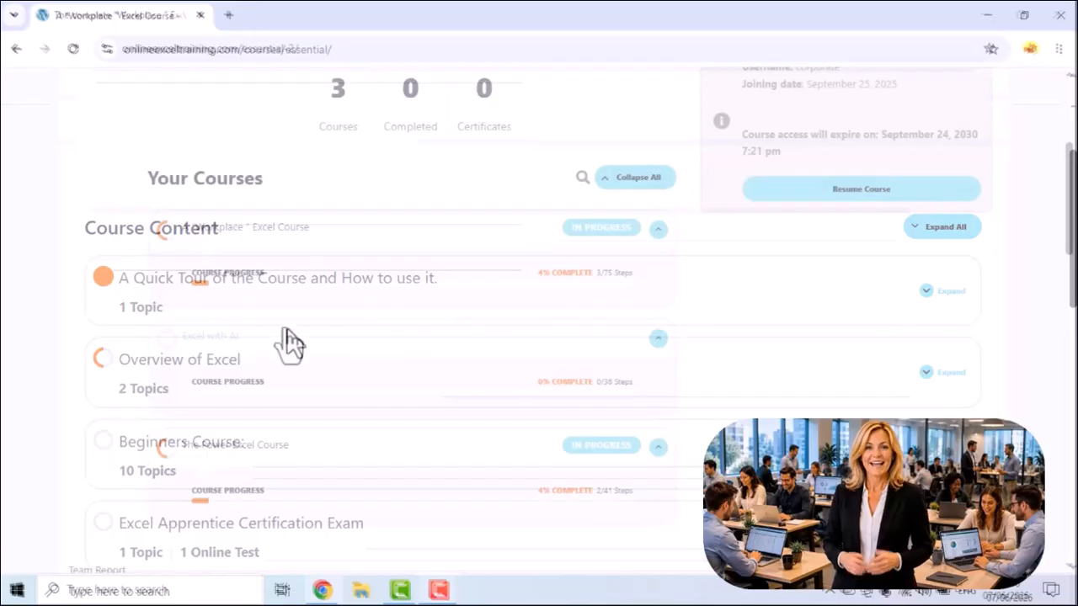
Open the Excel with AI course from the course list and look through its lessons.
{"action": "left_click", "coordinate": [253, 341]}
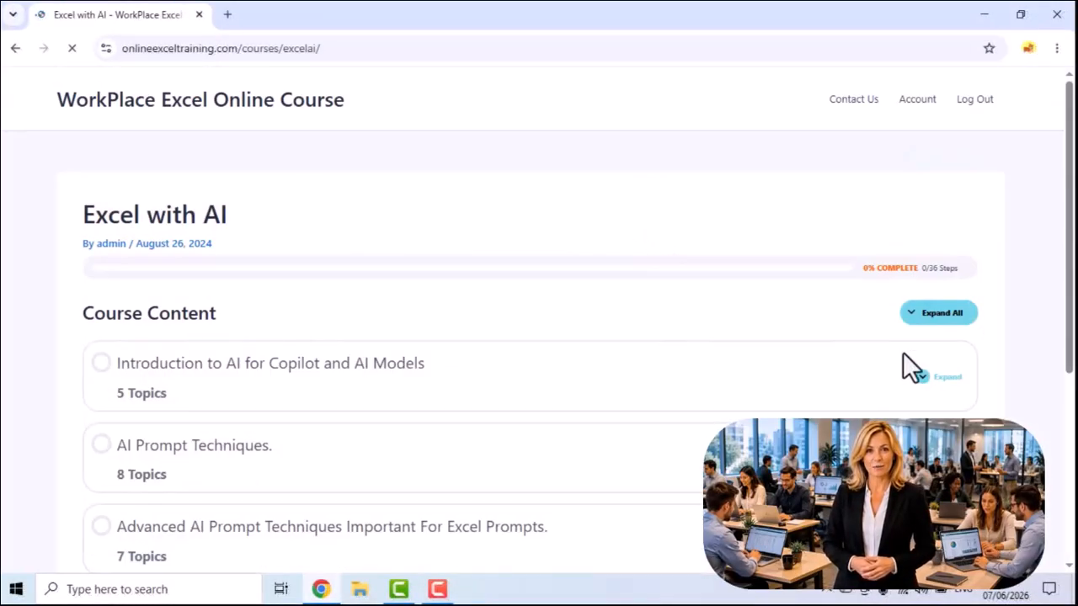
{"action": "scroll", "coordinate": [1070, 409], "scroll_direction": "down", "scroll_amount": 2}
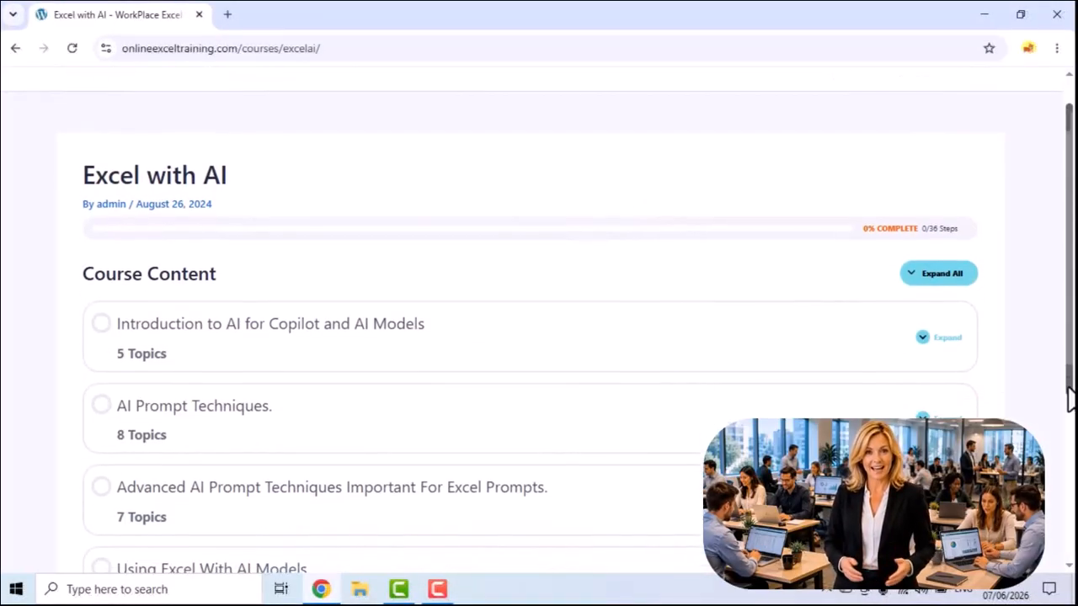
{"action": "scroll", "coordinate": [1069, 434], "scroll_direction": "down", "scroll_amount": 1}
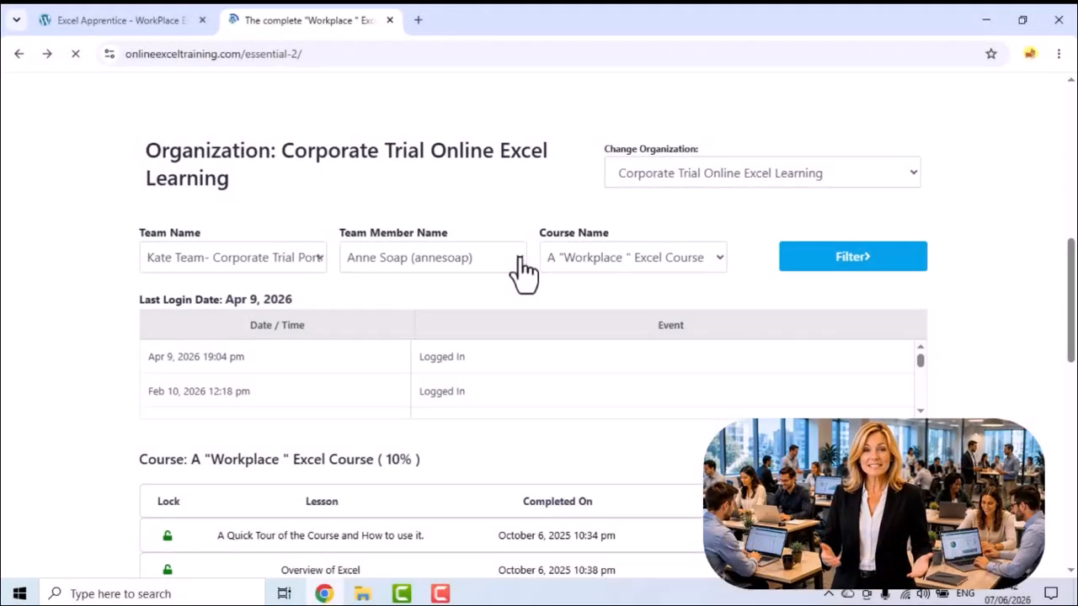
Choose the team member in the team report and list the courses available for filtering.
{"action": "left_click", "coordinate": [519, 268]}
{"action": "left_click", "coordinate": [573, 277]}
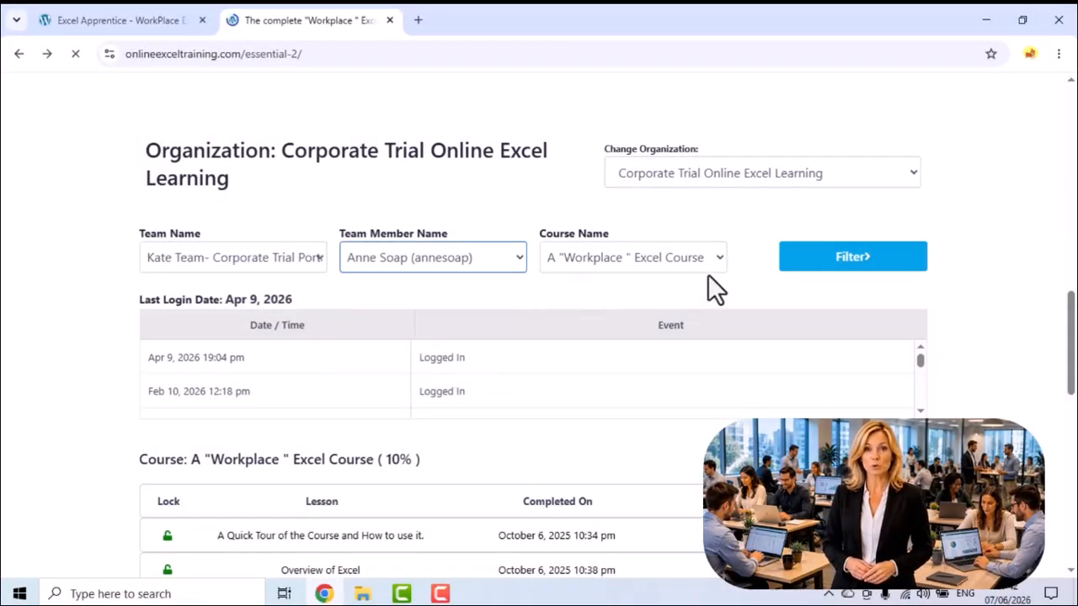
{"action": "left_click", "coordinate": [717, 261]}
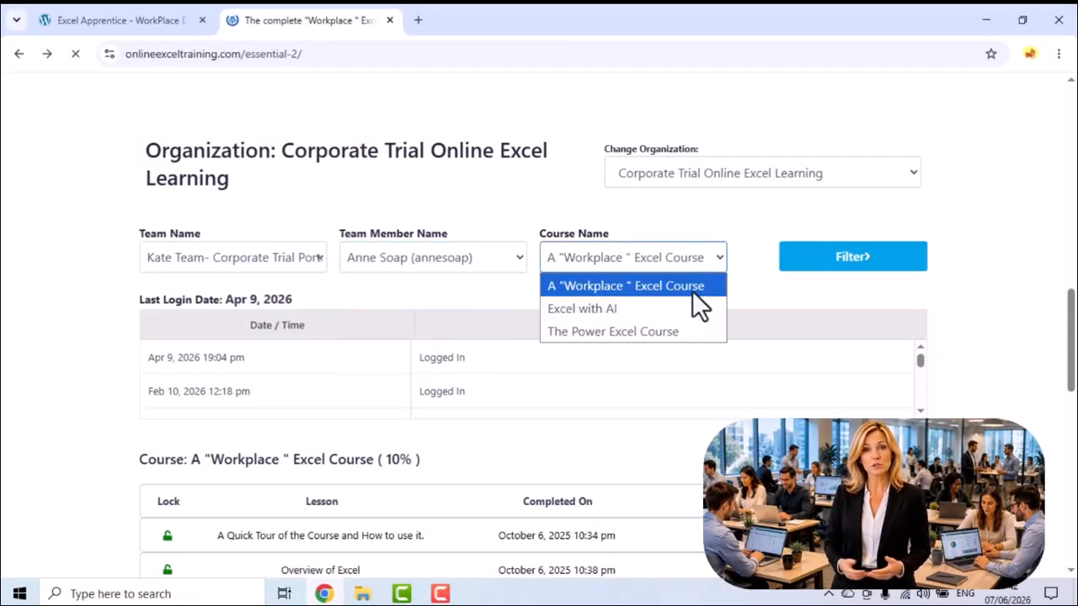
Expand the Excel Apprentice Certification Exam entry in the team member's course progress report.
{"action": "left_click", "coordinate": [1071, 413]}
{"action": "left_click_drag", "start_coordinate": [1070, 373], "coordinate": [1071, 435]}
{"action": "left_click", "coordinate": [903, 259]}
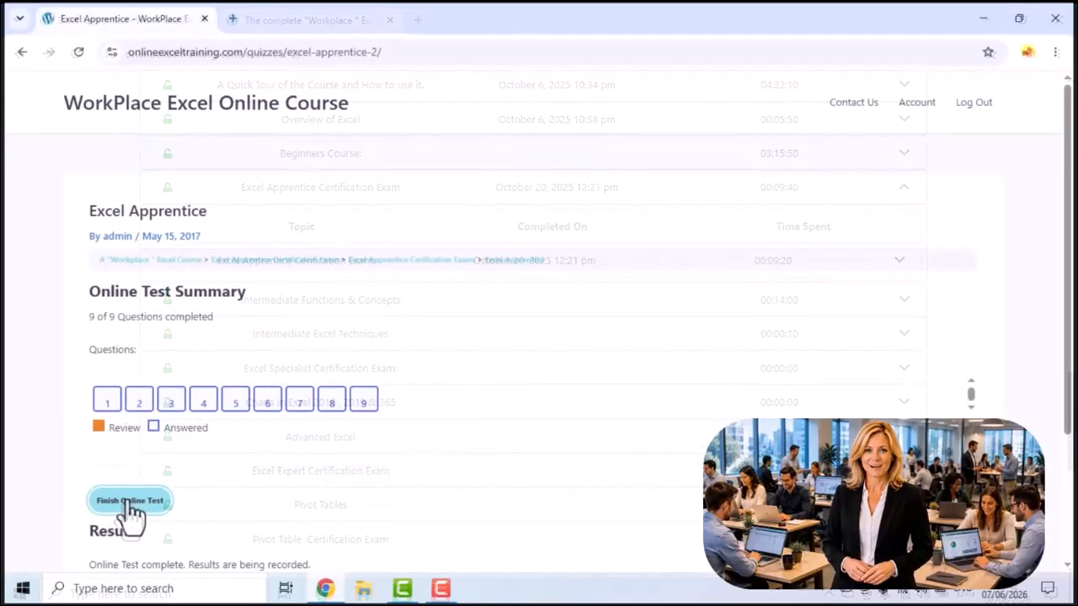
Finish the Excel Apprentice online test and review the results down to the leaderboard and continue options.
{"action": "left_click", "coordinate": [130, 503]}
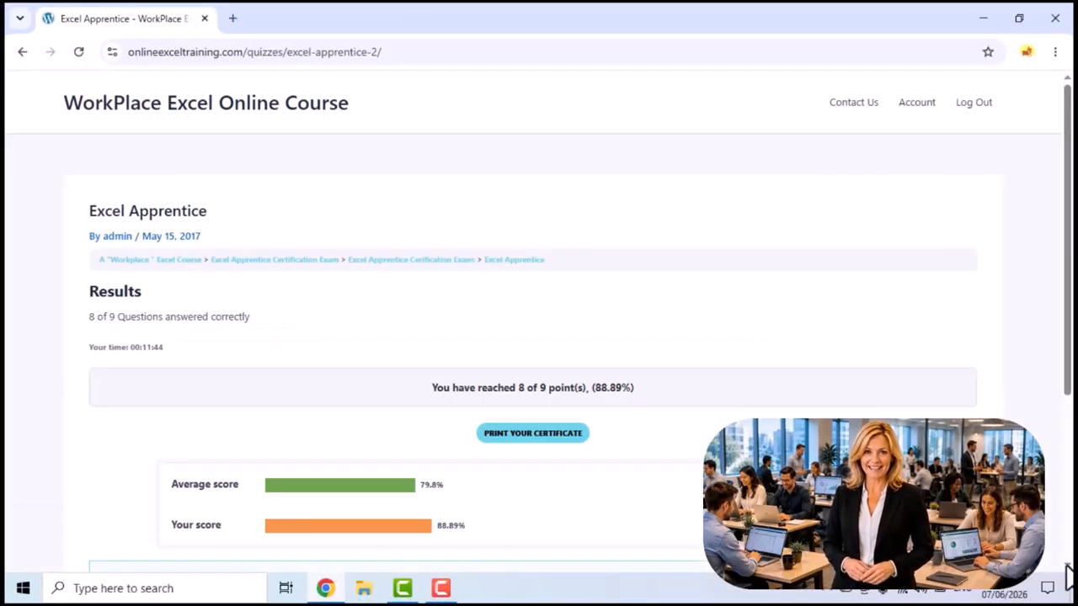
{"action": "left_click", "coordinate": [1066, 571]}
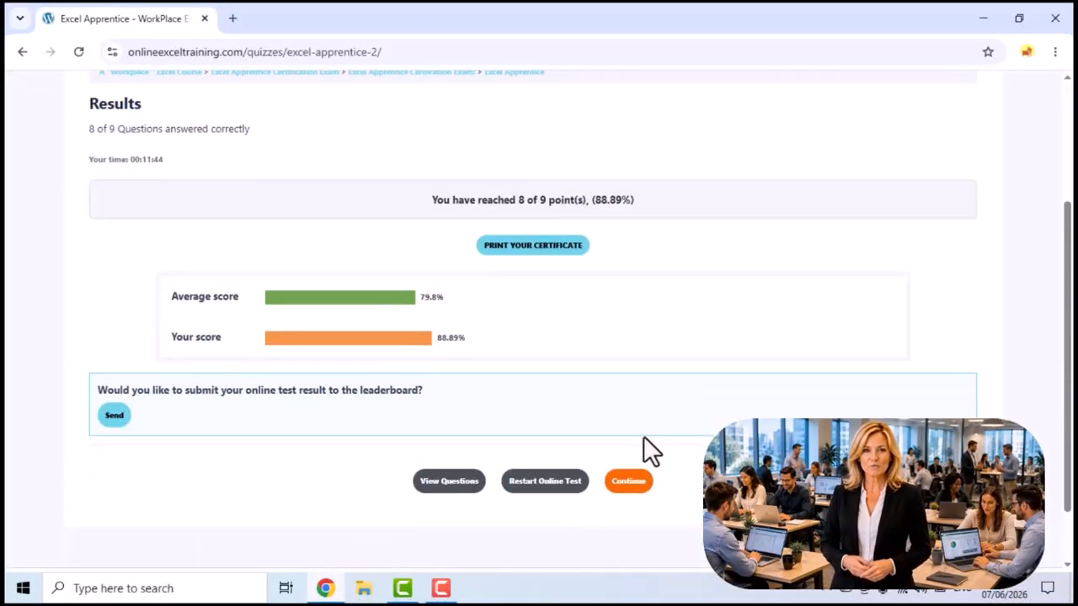